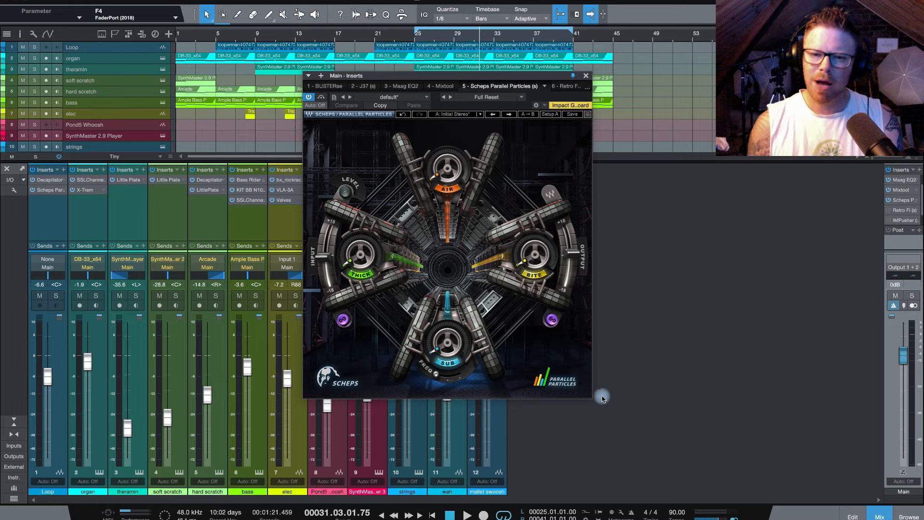
pyautogui.moveTo(531, 79); pyautogui.dragTo(540, 78)
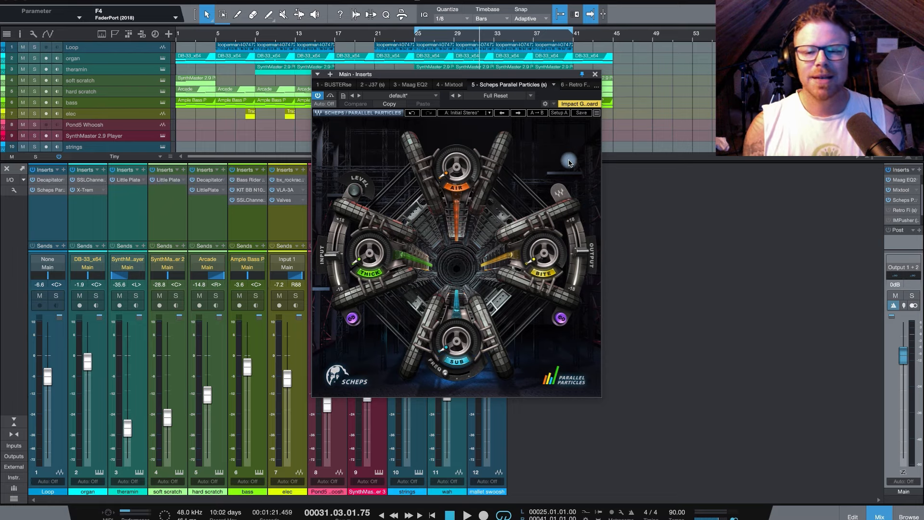
pyautogui.moveTo(543, 75); pyautogui.dragTo(549, 71)
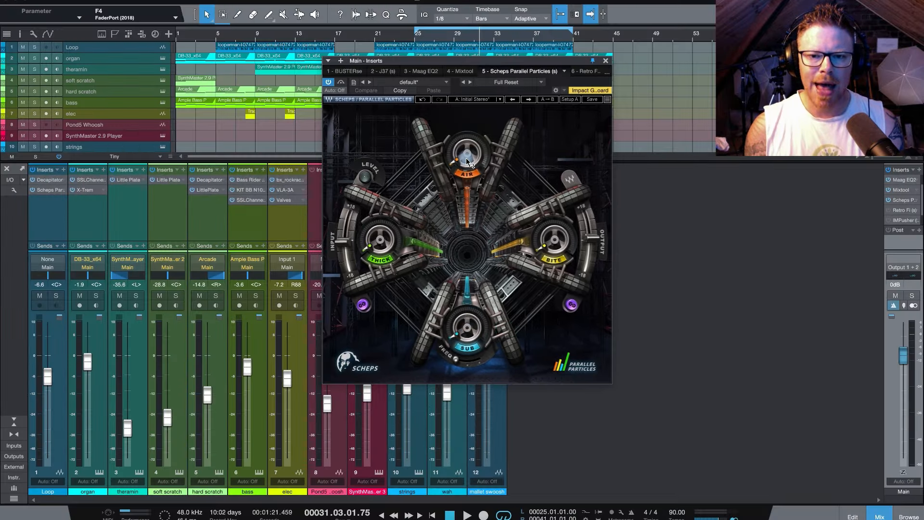
pyautogui.moveTo(471, 163)
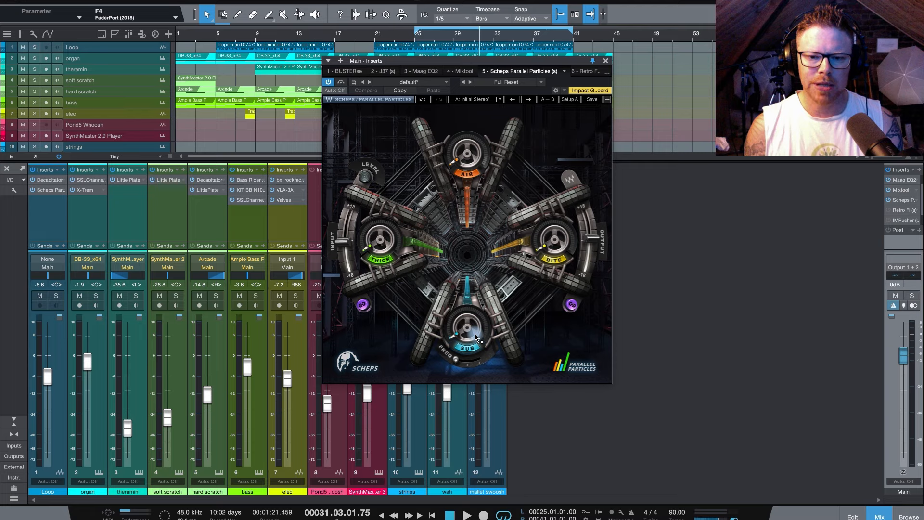
pyautogui.moveTo(475, 336)
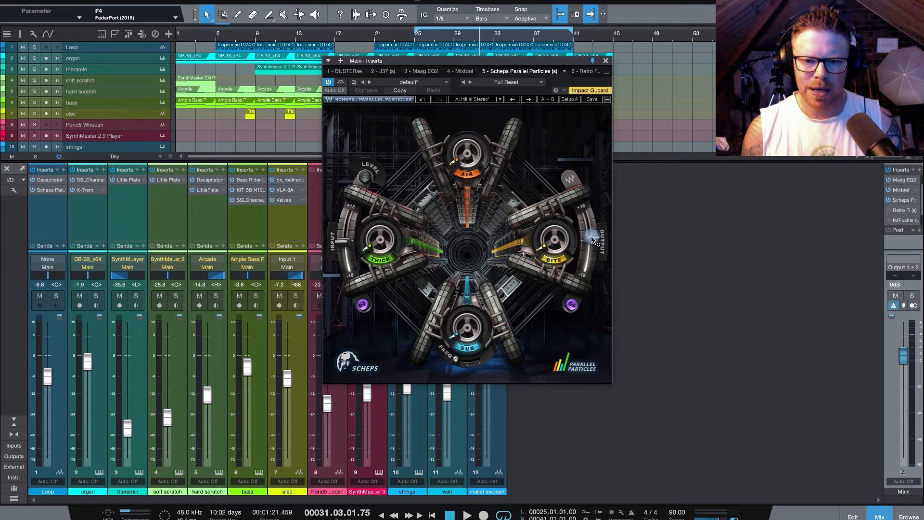
pyautogui.moveTo(592, 263)
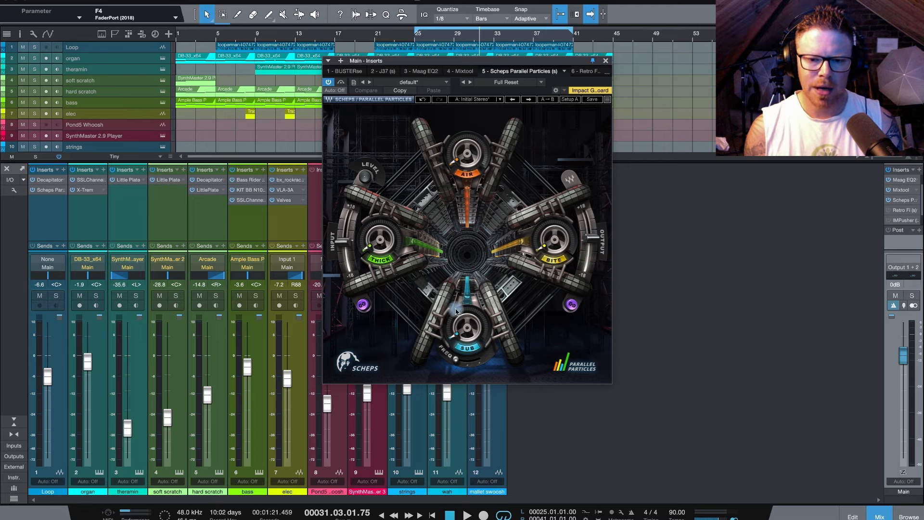
pyautogui.moveTo(452, 361)
pyautogui.mouseDown()
pyautogui.moveTo(567, 350)
pyautogui.moveTo(697, 216)
pyautogui.moveTo(556, 266)
pyautogui.moveTo(484, 265)
pyautogui.moveTo(460, 362)
pyautogui.mouseUp()
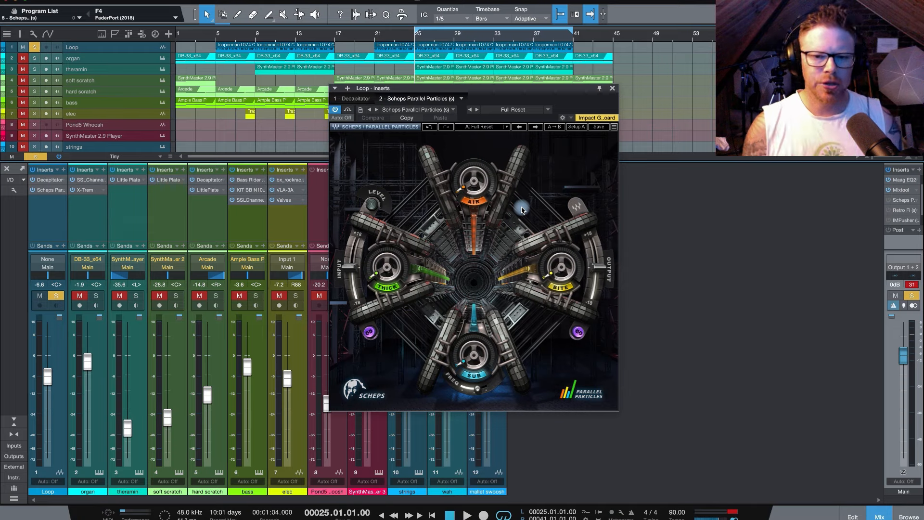
# Play the soloed Loop track, raise its Scheps Parallel Particles Sub amount to about 30.8 and lower the Sub frequency
pyautogui.press('space')
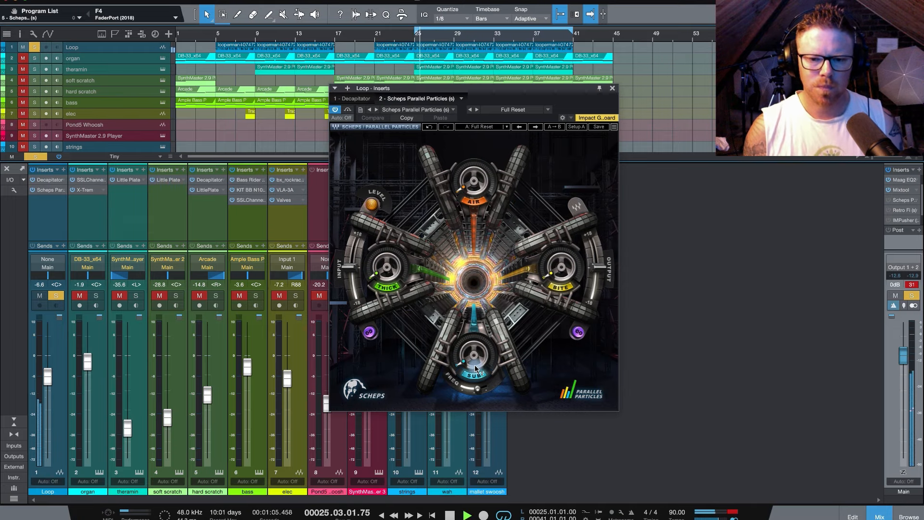
pyautogui.moveTo(475, 365); pyautogui.dragTo(474, 351)
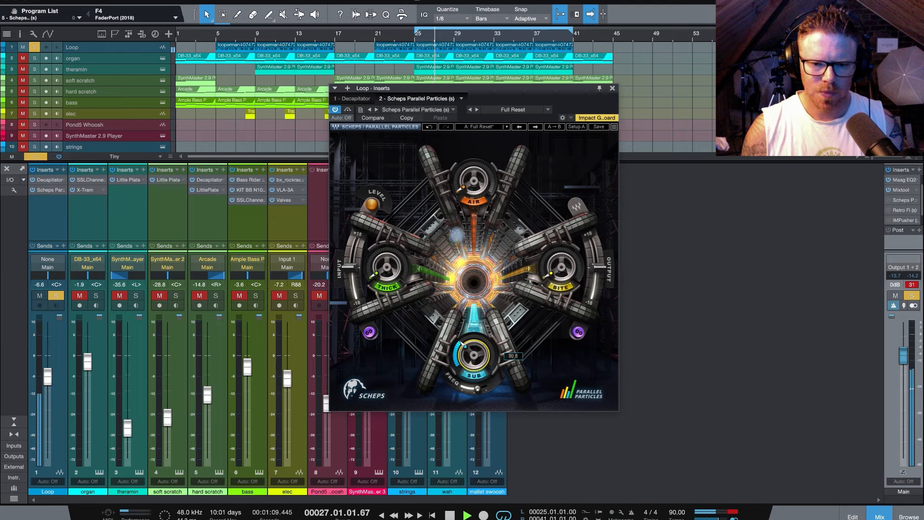
pyautogui.moveTo(456, 236); pyautogui.dragTo(456, 227)
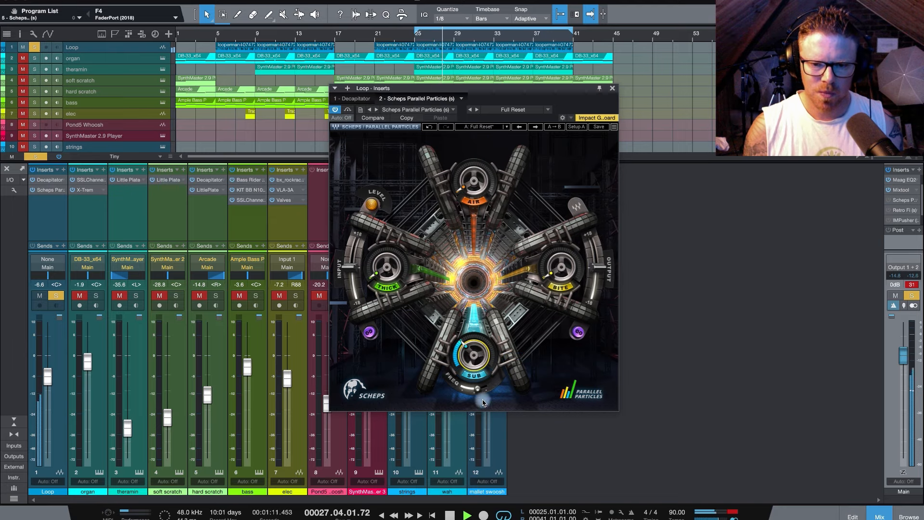
pyautogui.moveTo(484, 403)
pyautogui.mouseDown()
pyautogui.moveTo(479, 392)
pyautogui.moveTo(365, 378)
pyautogui.mouseUp()
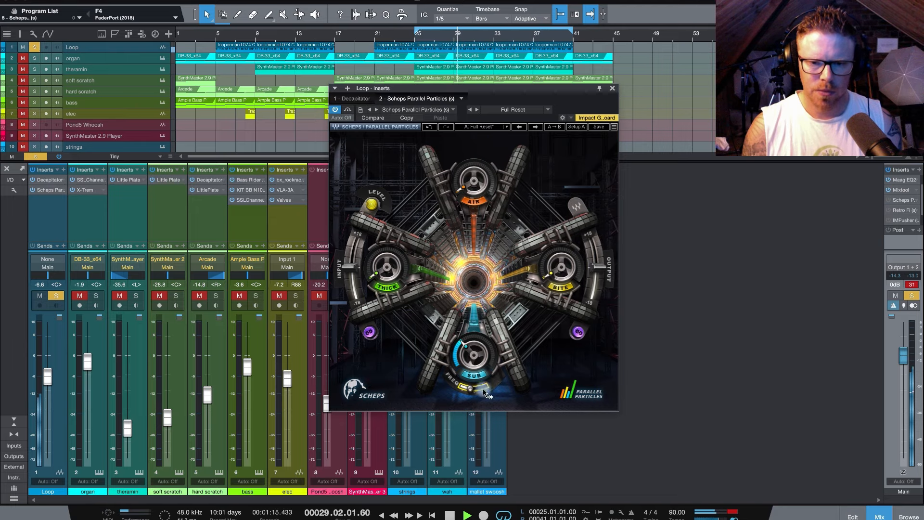
pyautogui.moveTo(485, 393); pyautogui.dragTo(468, 362)
# Raise the Thick, Bite and Air amounts of the Loop track's Scheps Parallel Particles while comparing against bypass
pyautogui.moveTo(381, 273); pyautogui.dragTo(357, 190)
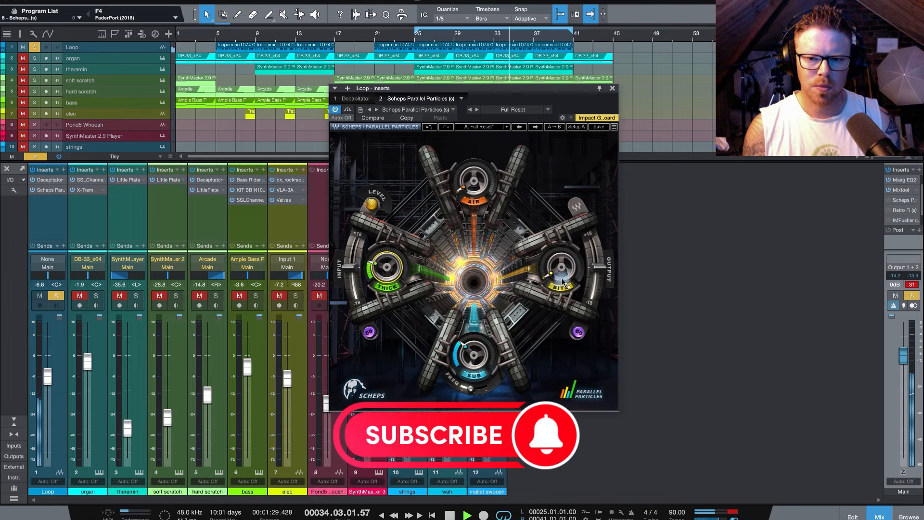
pyautogui.moveTo(559, 277); pyautogui.dragTo(546, 237)
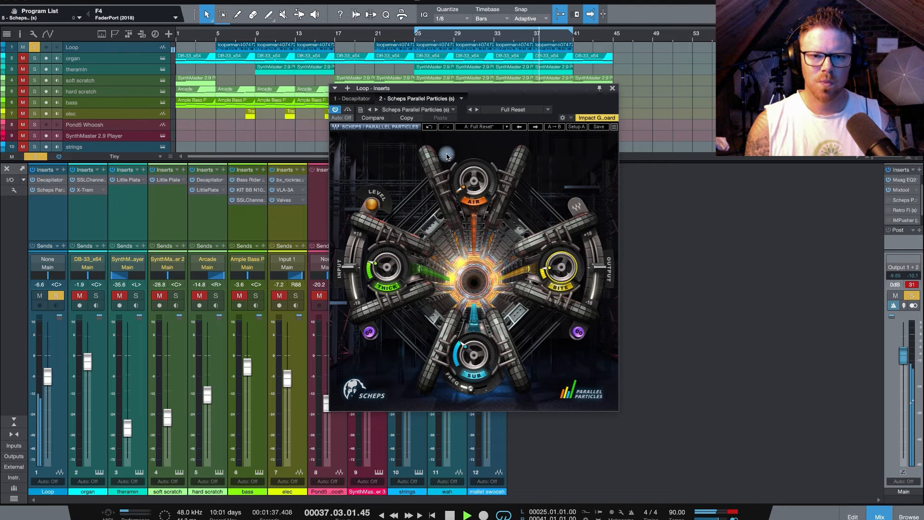
pyautogui.click(336, 111)
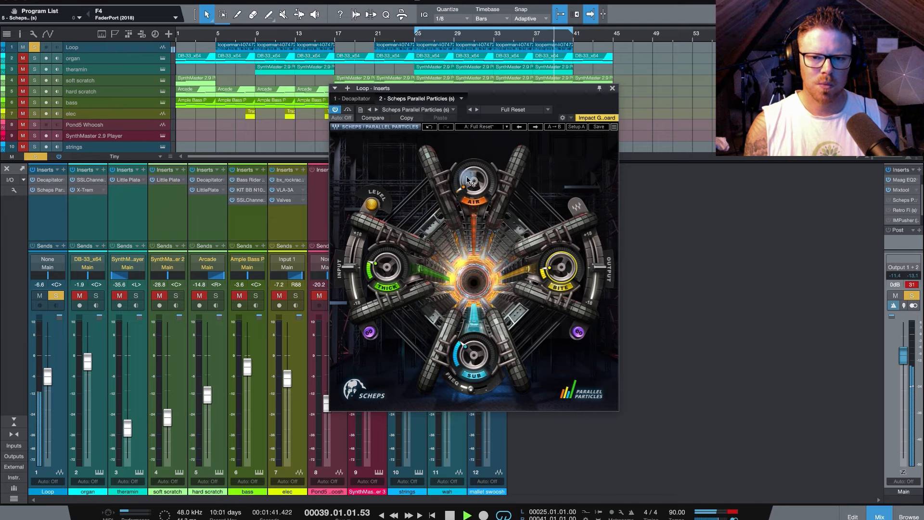
pyautogui.moveTo(467, 182); pyautogui.dragTo(465, 146)
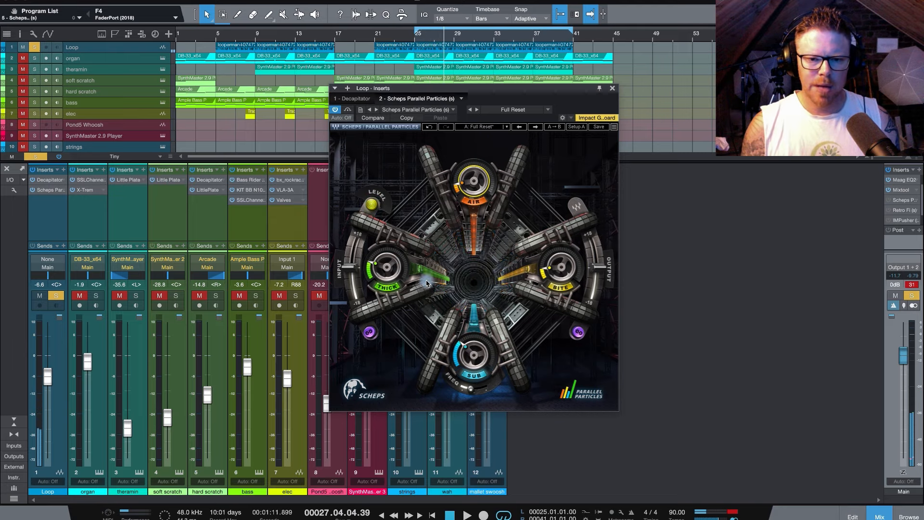
# Unlink the Scheps Parallel Particles input and output gain, and lower the output until it matches the bypassed loop during playback
pyautogui.press('space')
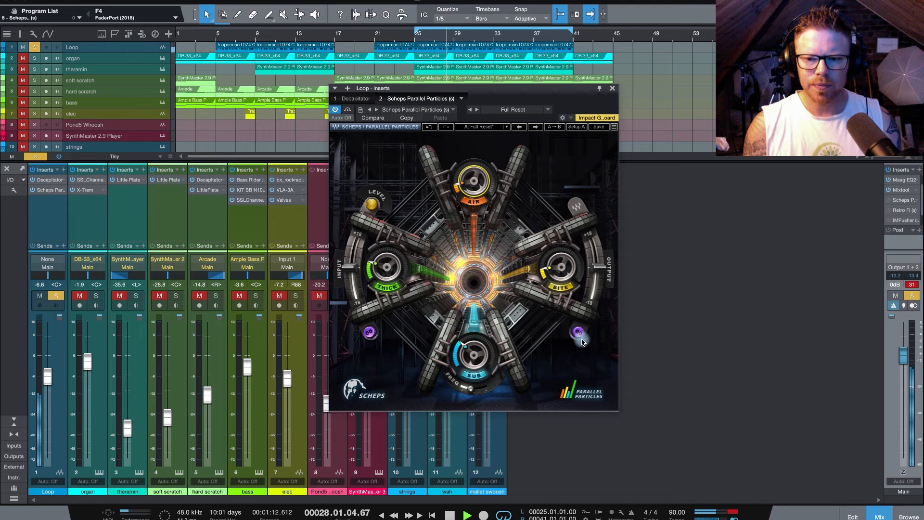
pyautogui.moveTo(599, 267); pyautogui.dragTo(593, 296)
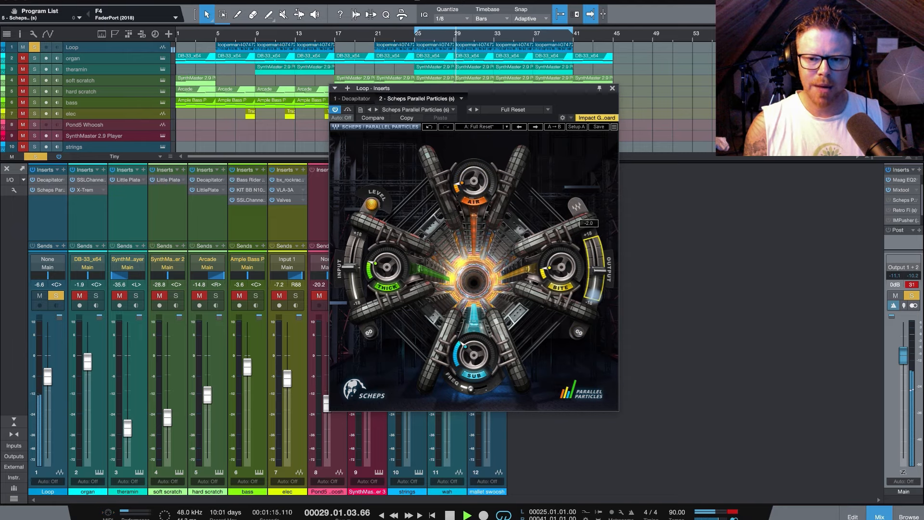
pyautogui.click(337, 112)
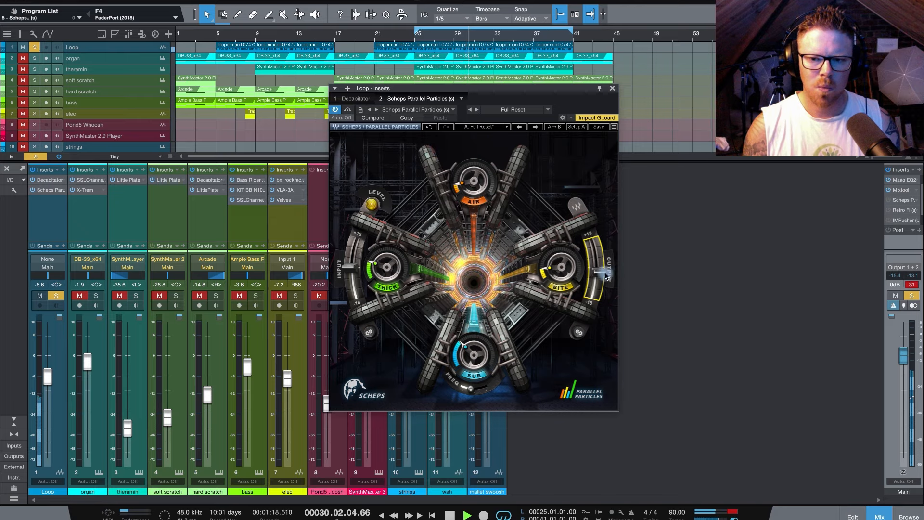
pyautogui.moveTo(603, 272); pyautogui.dragTo(600, 278)
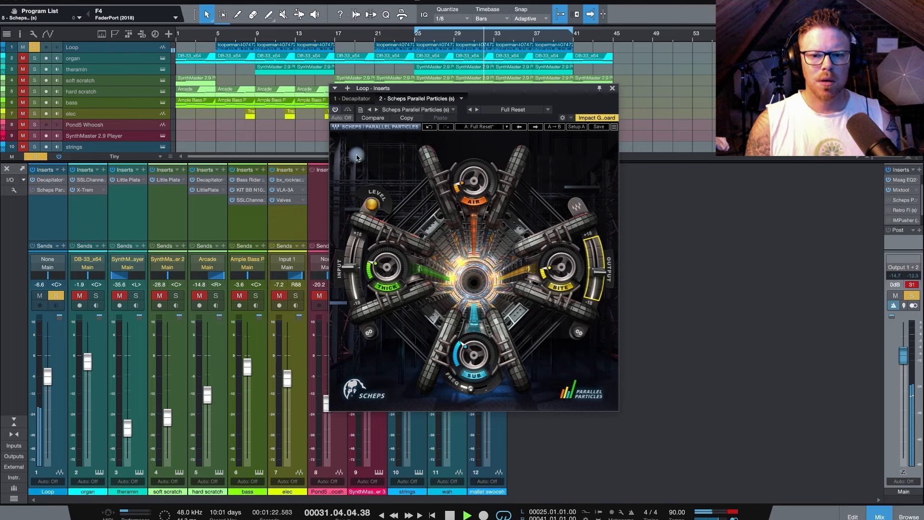
pyautogui.click(336, 110)
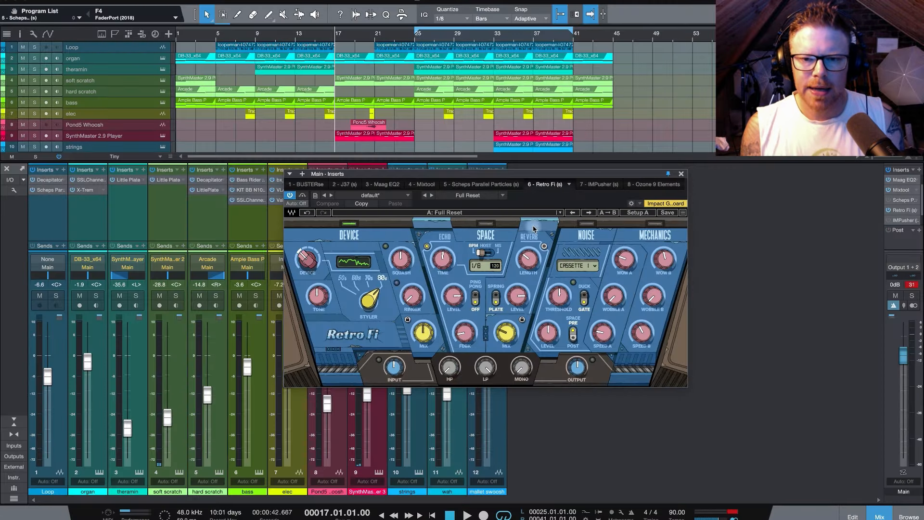
# Bypass Retro Fi on the Main channel to hear the dry mix, and return the playback position to bar 17
pyautogui.moveTo(525, 172); pyautogui.dragTo(521, 146)
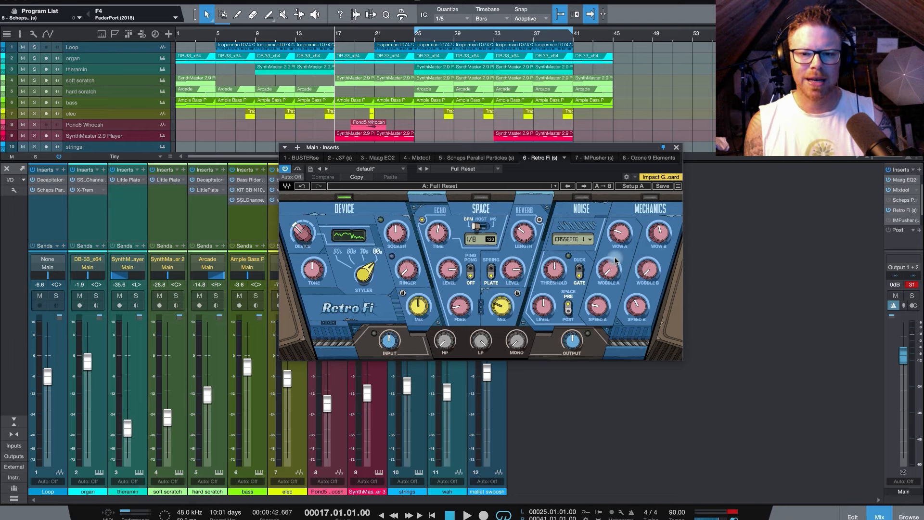
pyautogui.click(556, 187)
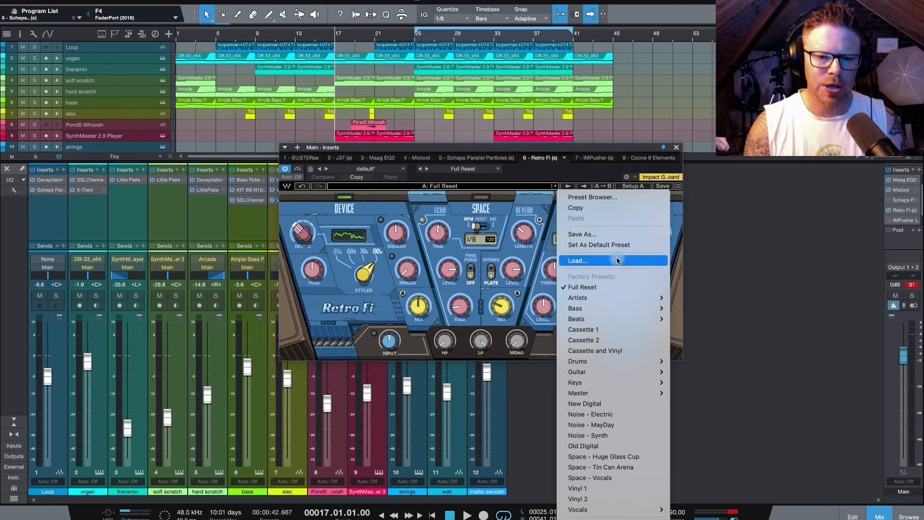
pyautogui.click(759, 261)
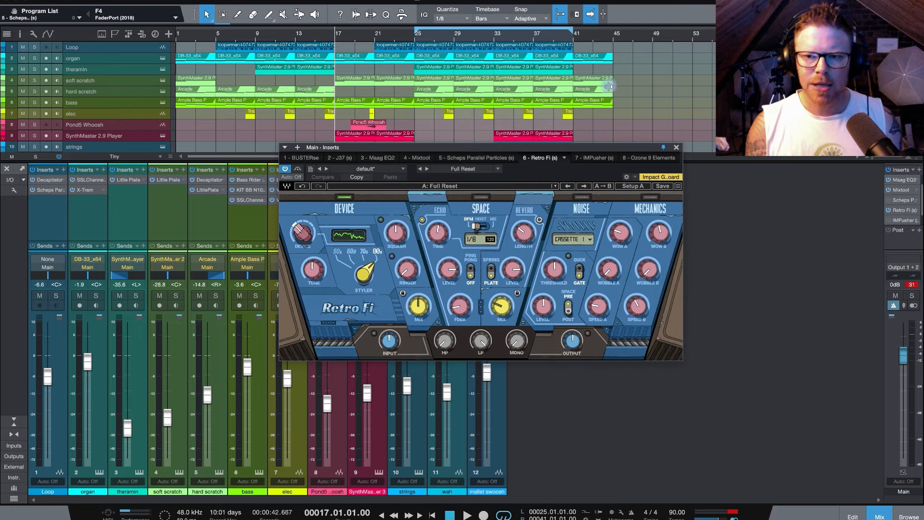
pyautogui.click(889, 213)
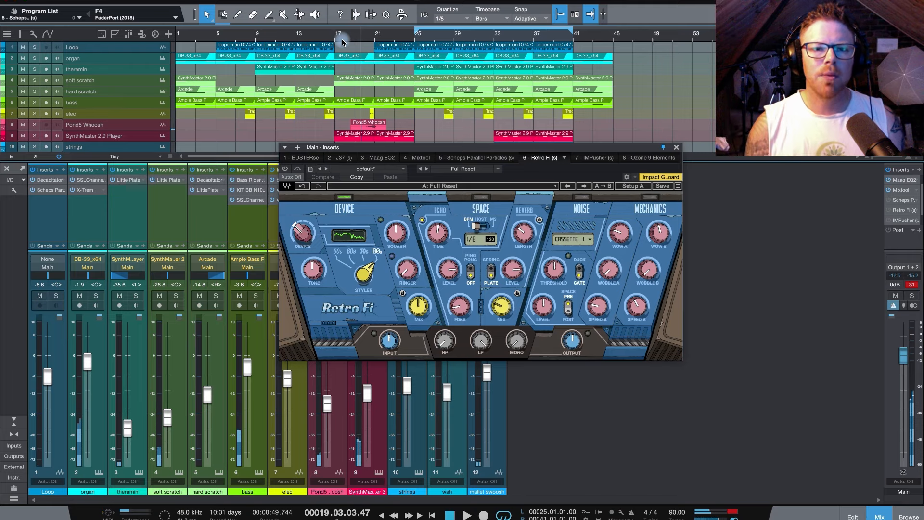
pyautogui.click(341, 35)
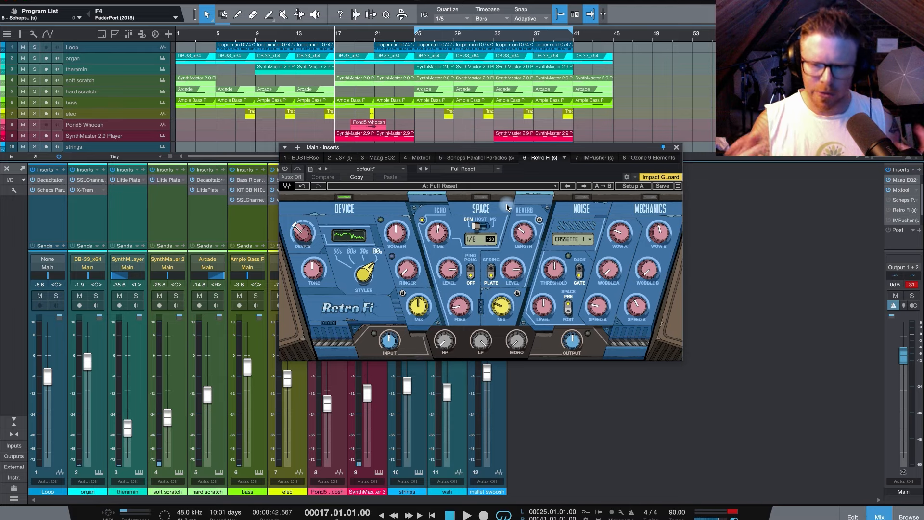
# Load the Vinyl 1 factory preset into Retro Fi and audition it with the plug-in enabled from bar 17
pyautogui.click(553, 187)
pyautogui.moveTo(621, 378)
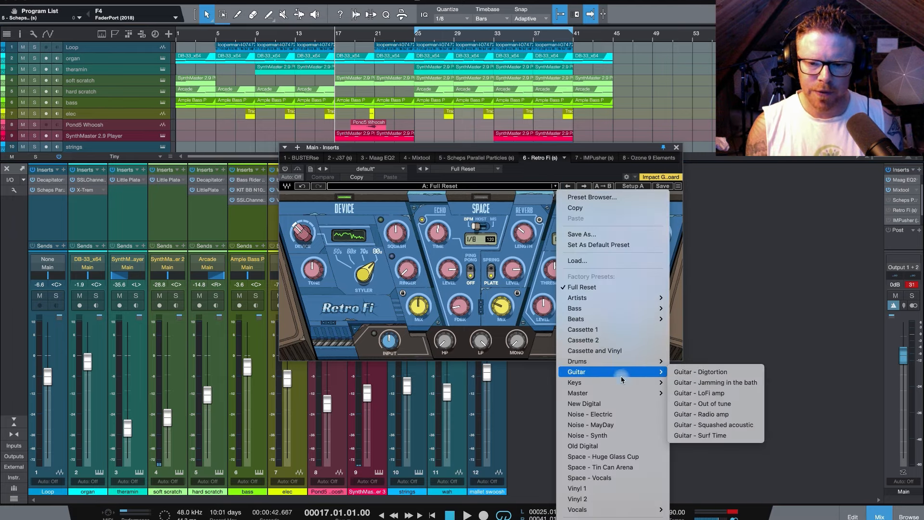
pyautogui.click(625, 488)
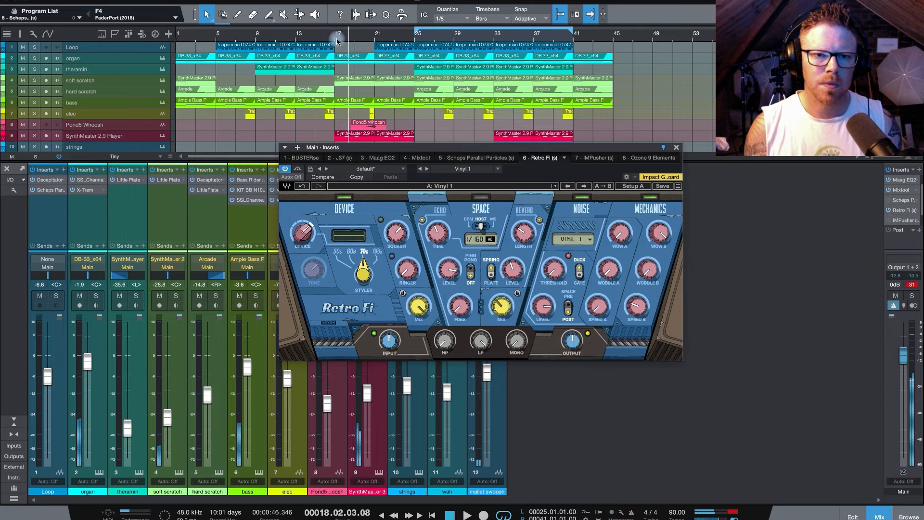
pyautogui.click(336, 36)
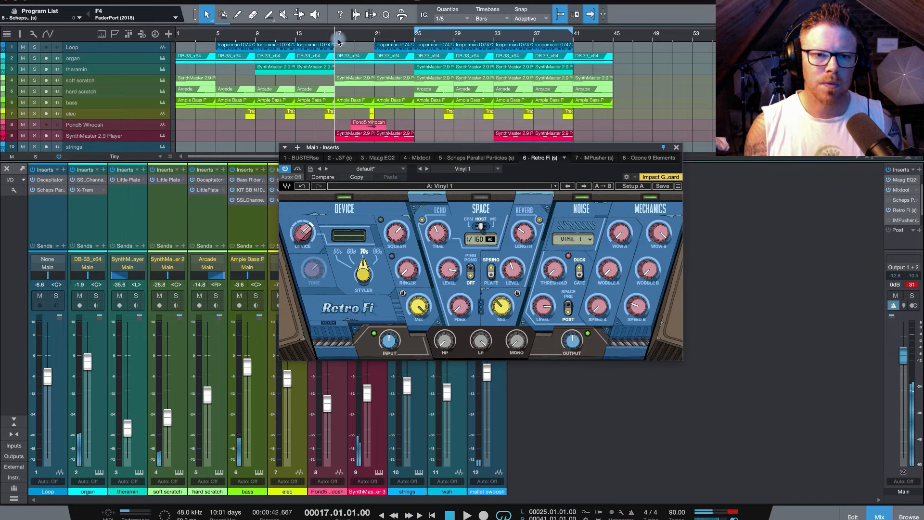
pyautogui.press('space')
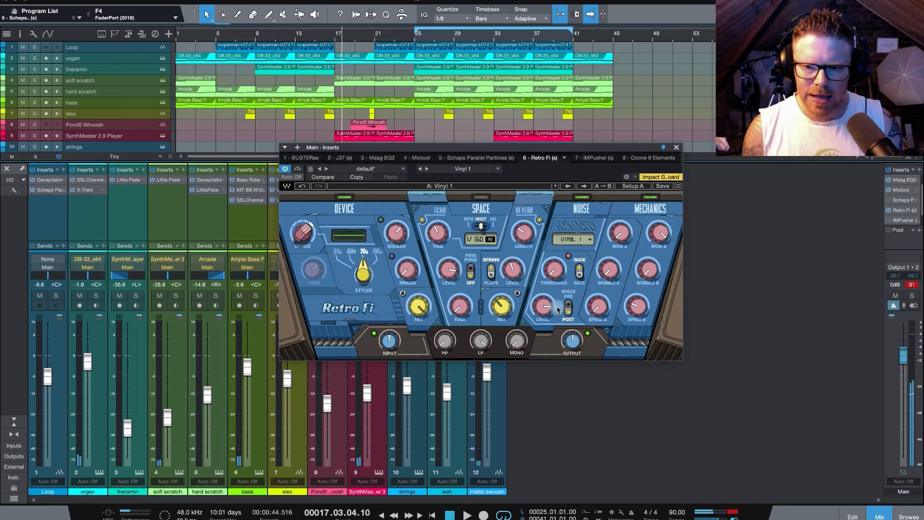
# Turn down the Retro Fi noise level while the mix plays, and adjust the Wow A and Wow B controls
pyautogui.moveTo(544, 308); pyautogui.dragTo(542, 462)
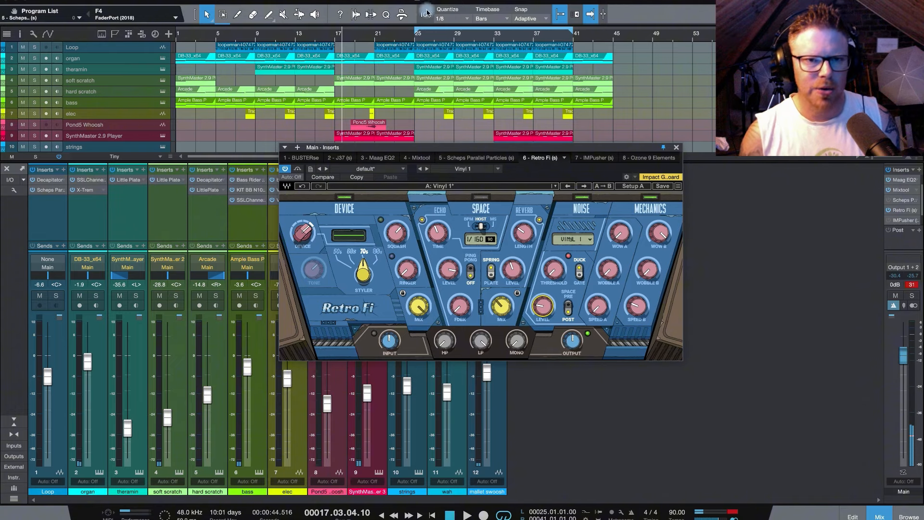
pyautogui.press('space')
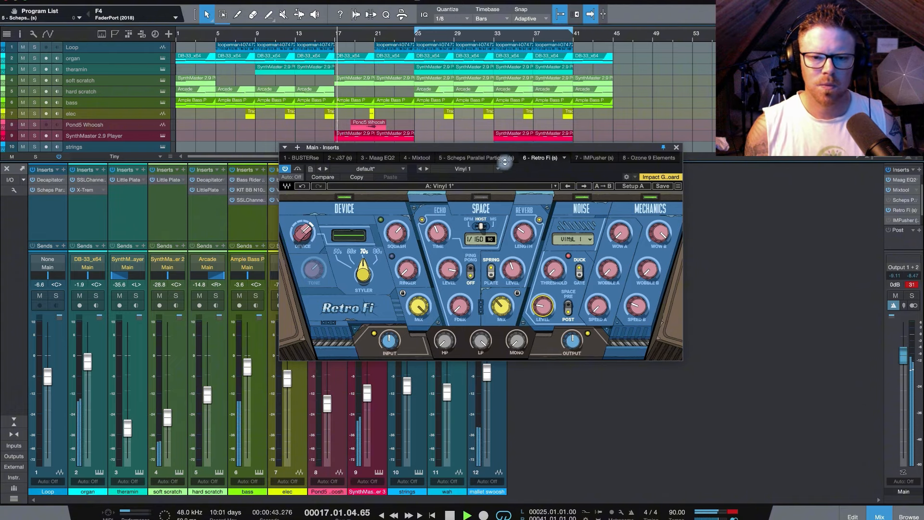
pyautogui.moveTo(540, 308); pyautogui.dragTo(540, 355)
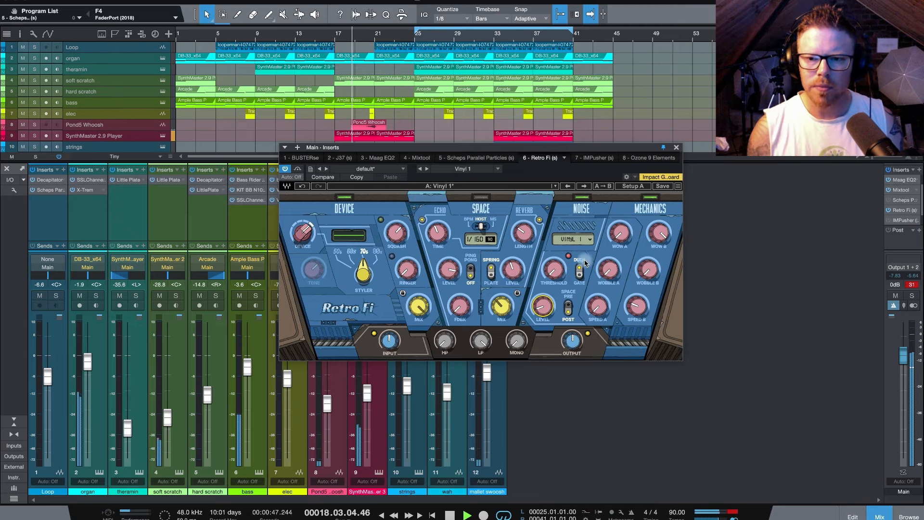
pyautogui.click(620, 234)
pyautogui.click(660, 232)
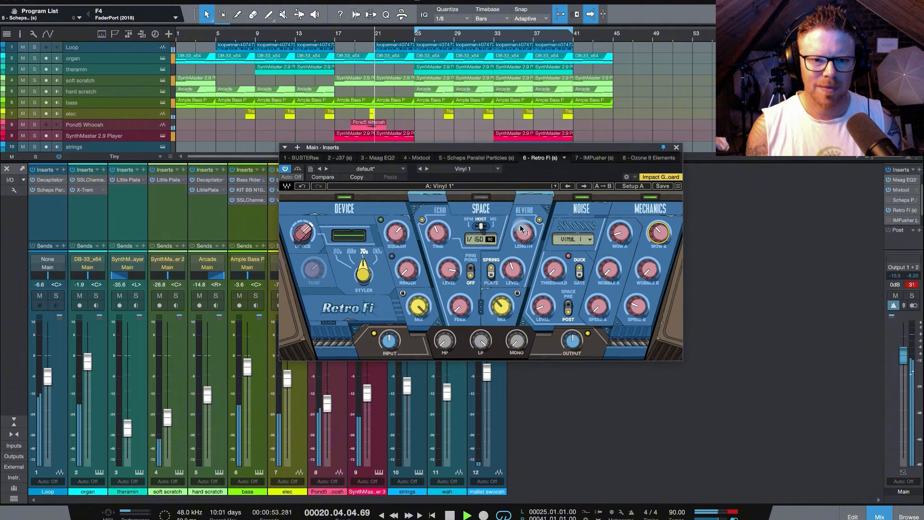
# Reduce the Retro Fi output level and compare the mix with the plug-in bypassed and active
pyautogui.moveTo(572, 340); pyautogui.dragTo(565, 412)
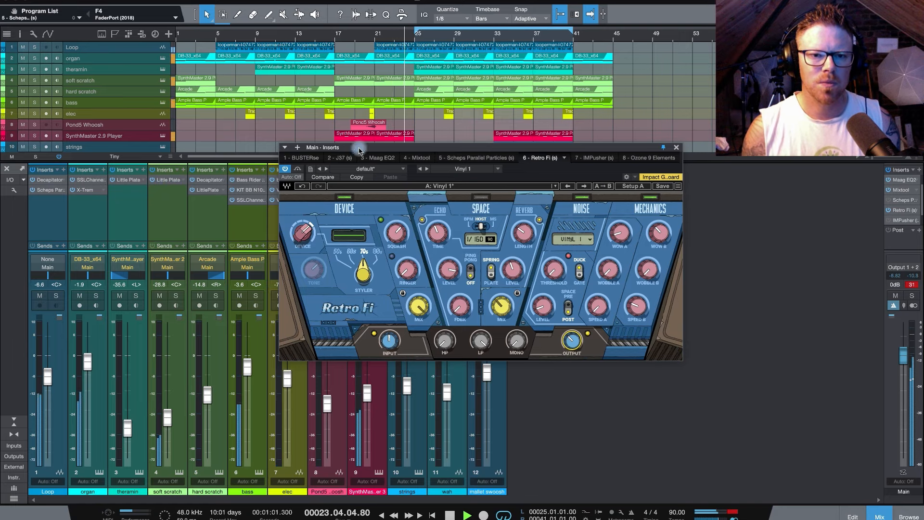
pyautogui.click(286, 169)
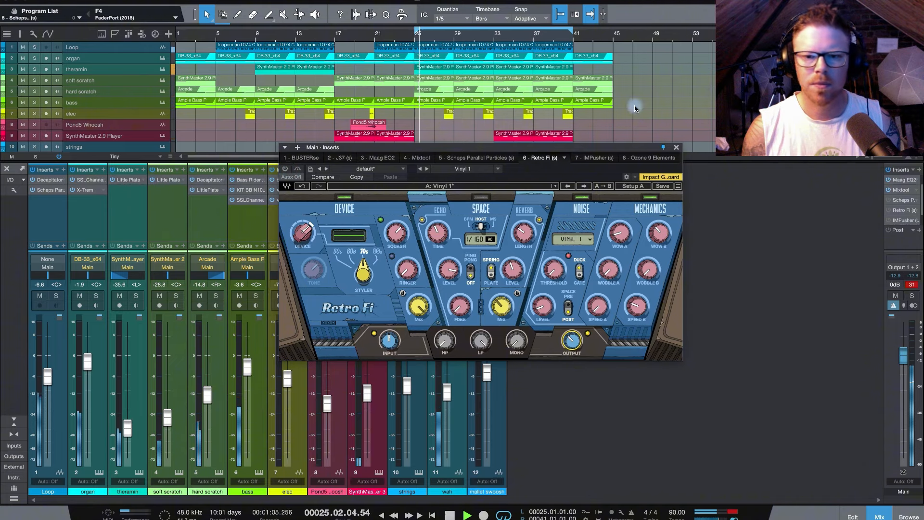
pyautogui.click(286, 169)
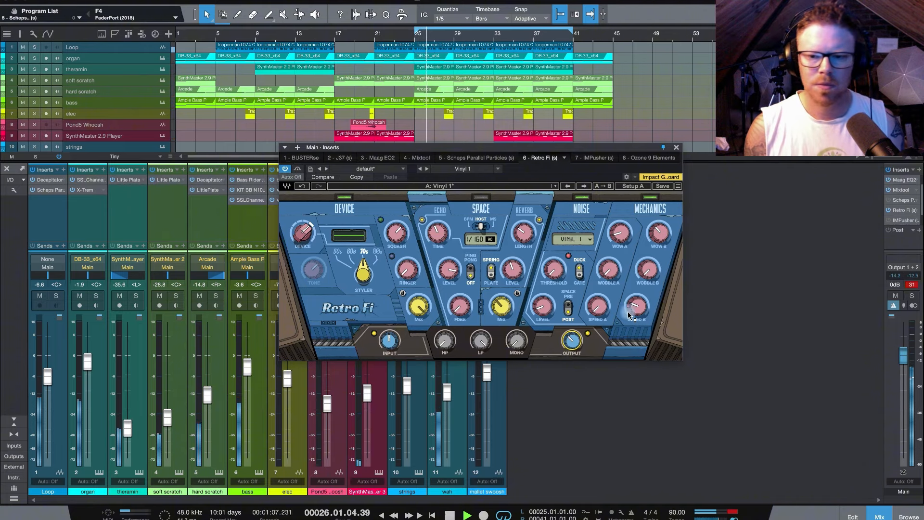
# Turn down the Retro Fi output level, stop playback, and load the Keys - Old elecric piano preset for an audition
pyautogui.moveTo(568, 337); pyautogui.dragTo(566, 378)
pyautogui.press('space')
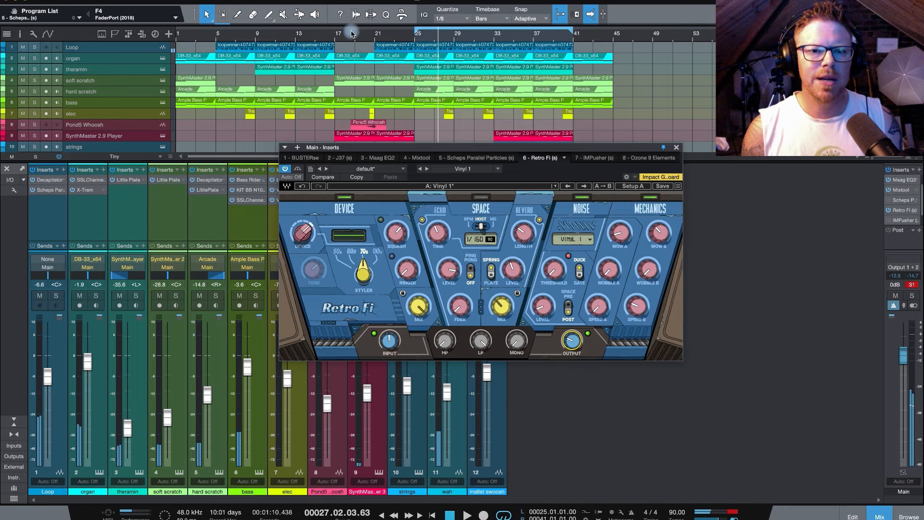
pyautogui.click(498, 169)
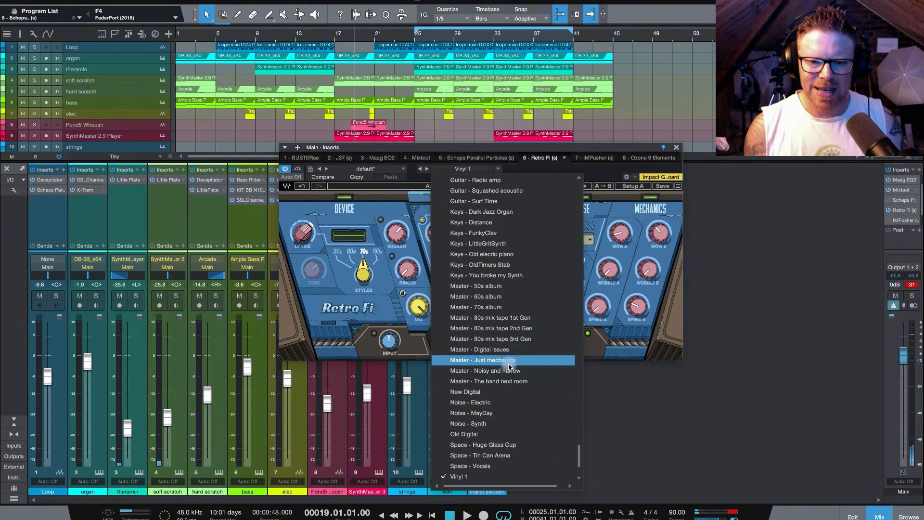
pyautogui.click(529, 360)
pyautogui.moveTo(528, 246)
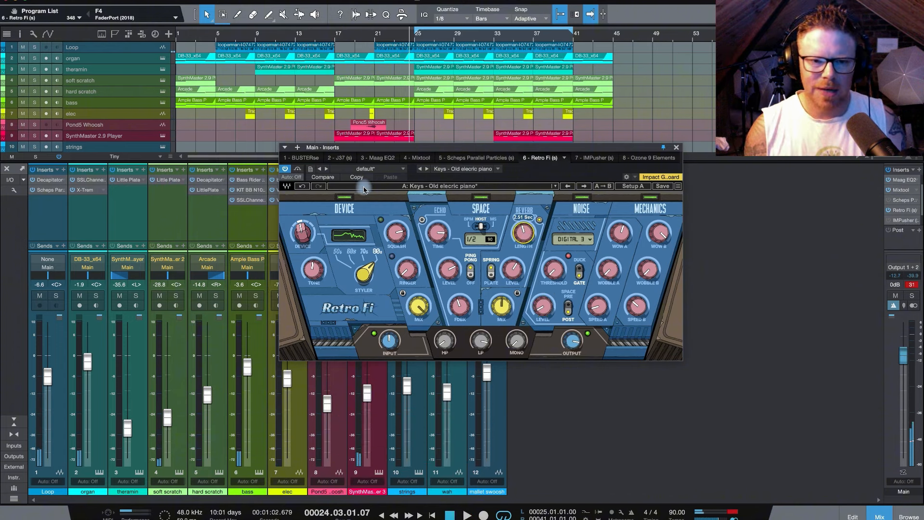
# Bring up the IMPusher plug-in on the Main channel with the Full Reset preset and try its Magic and Dyn Punch controls
pyautogui.click(486, 225)
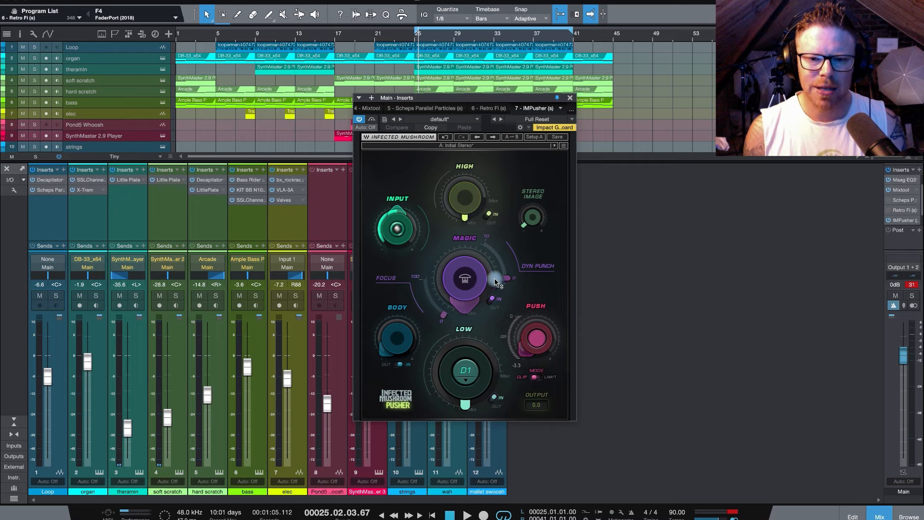
pyautogui.moveTo(470, 304); pyautogui.dragTo(434, 277)
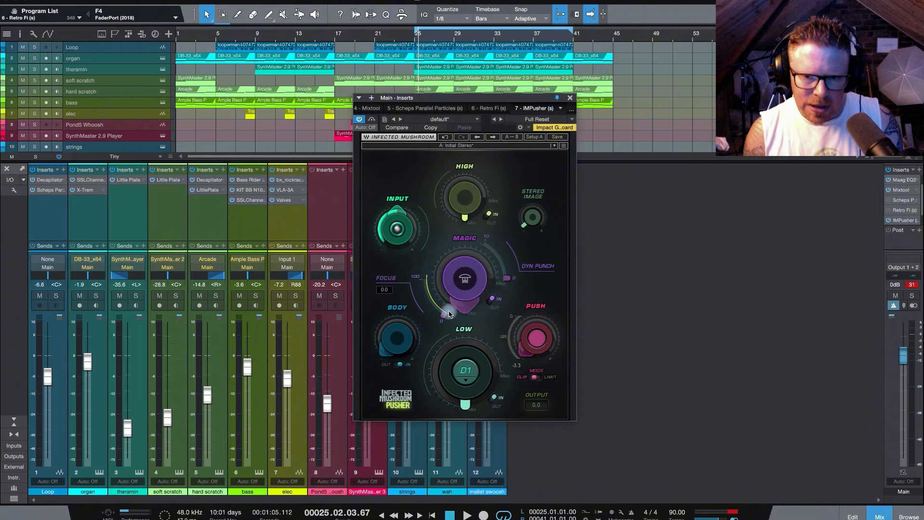
pyautogui.moveTo(508, 285); pyautogui.dragTo(504, 249)
pyautogui.moveTo(479, 166); pyautogui.dragTo(499, 276)
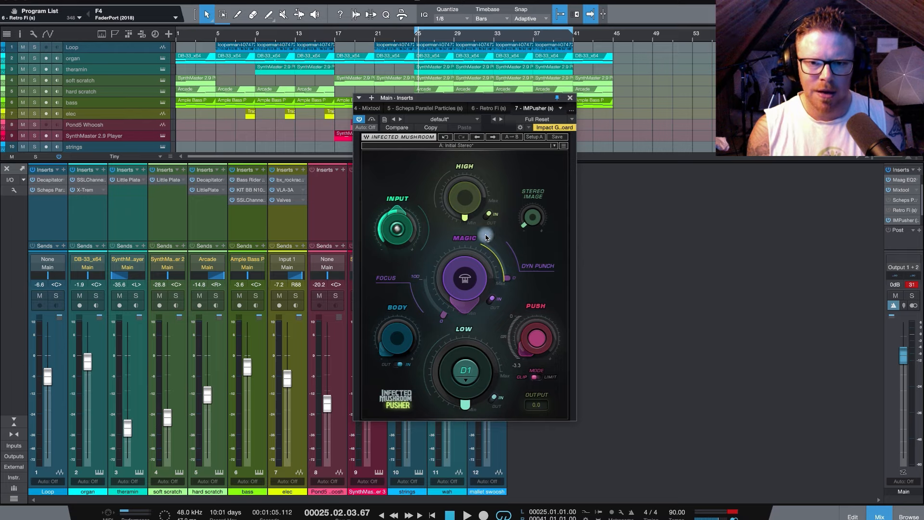
# Try out Pusher's Low note selection, Clip/Limit mode and Stereo Image control while playback is stopped
pyautogui.click(464, 381)
pyautogui.click(451, 390)
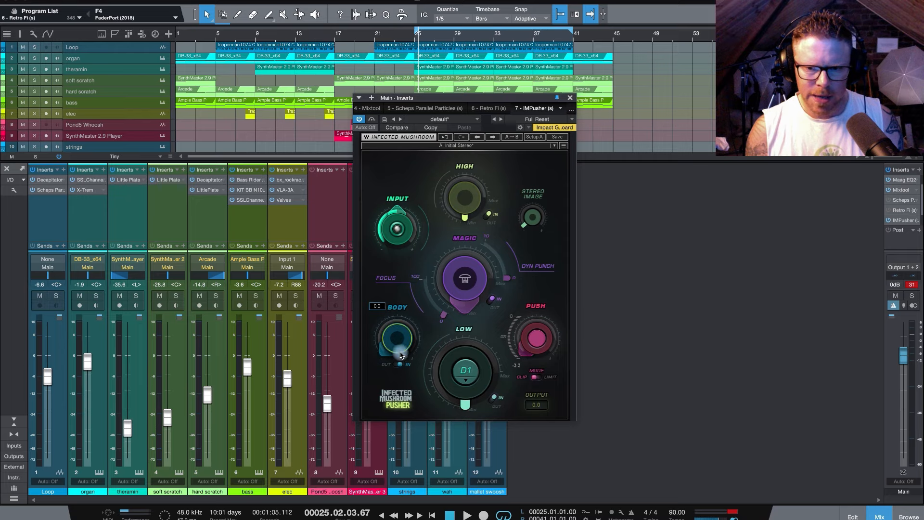
pyautogui.click(537, 379)
pyautogui.click(539, 380)
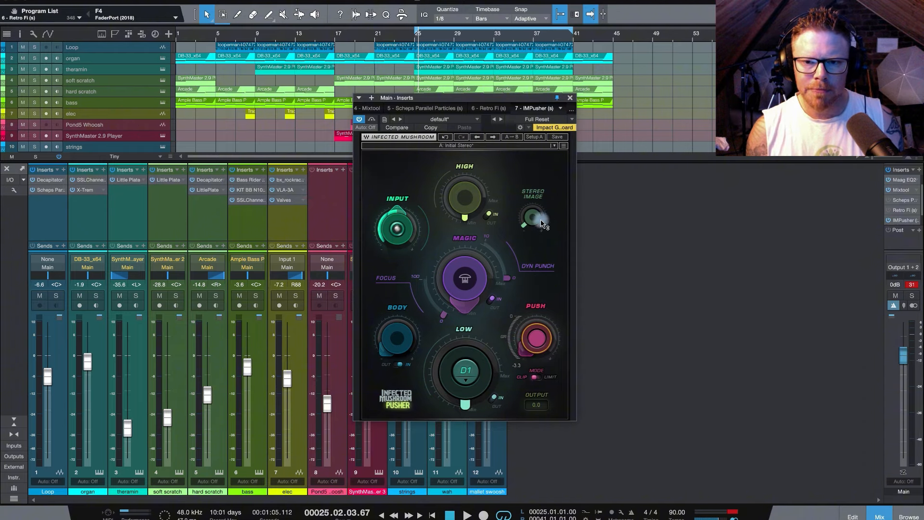
pyautogui.moveTo(525, 221); pyautogui.dragTo(526, 207)
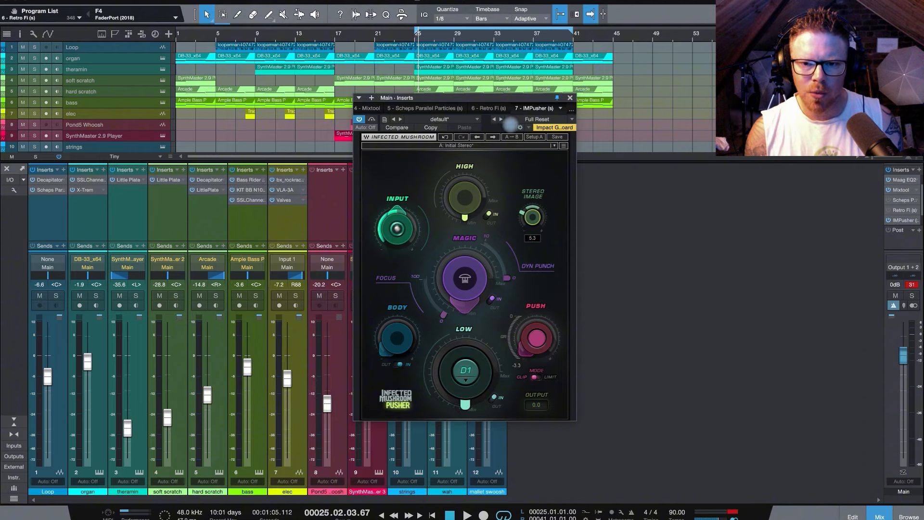
pyautogui.moveTo(491, 107); pyautogui.dragTo(480, 262)
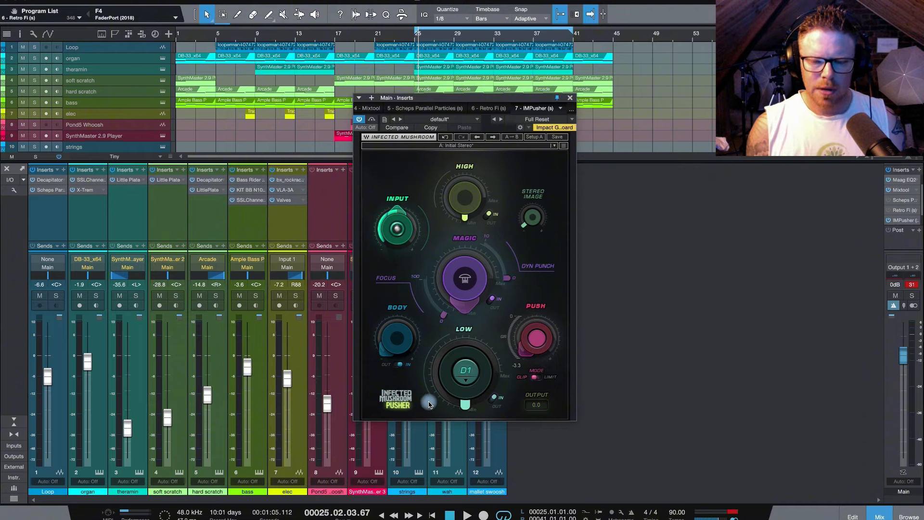
# Play the mix from bar 25, raise Pusher's Magic amount to about 28 with more Focus, and compare it bypassed and active
pyautogui.press('space')
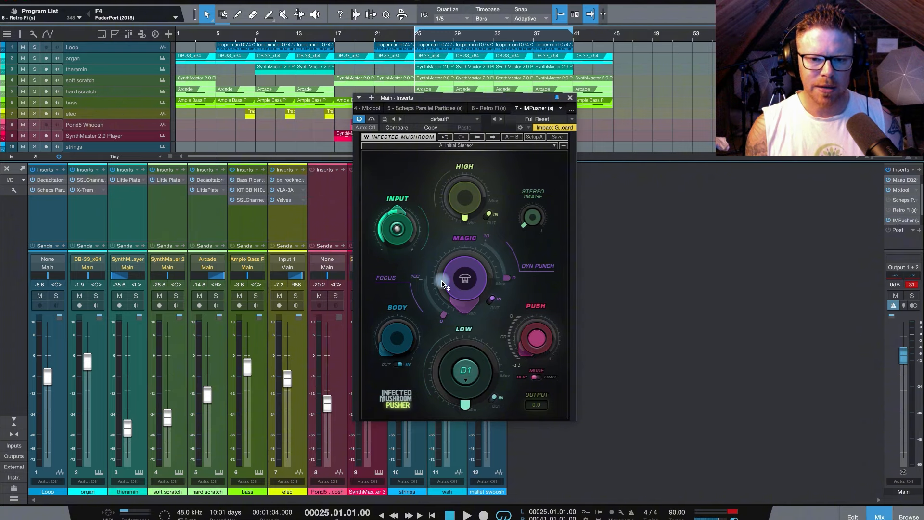
pyautogui.press('space')
pyautogui.moveTo(465, 284); pyautogui.dragTo(447, 1)
pyautogui.moveTo(445, 317); pyautogui.dragTo(431, 303)
pyautogui.moveTo(536, 263); pyautogui.dragTo(472, 506)
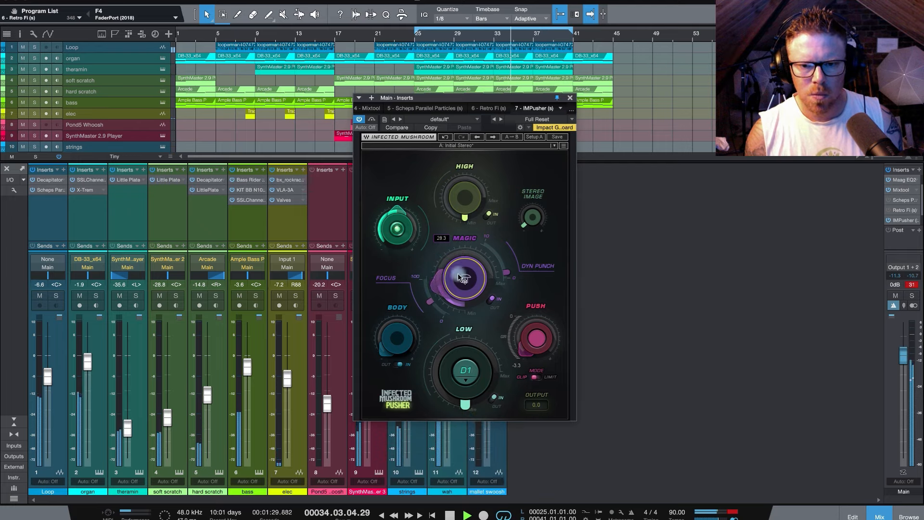
pyautogui.click(360, 120)
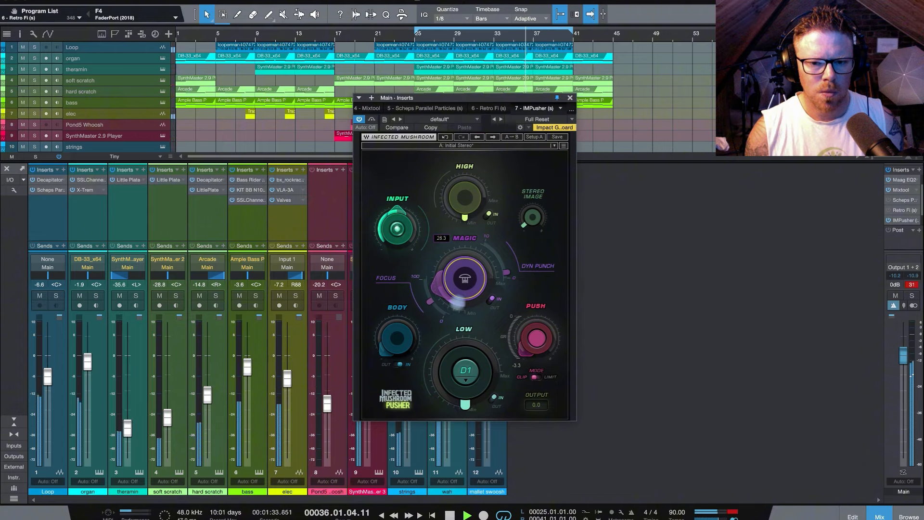
# Set Pusher's Low frequency to F# - 46Hz and raise the Low amount slightly while the mix plays
pyautogui.click(467, 380)
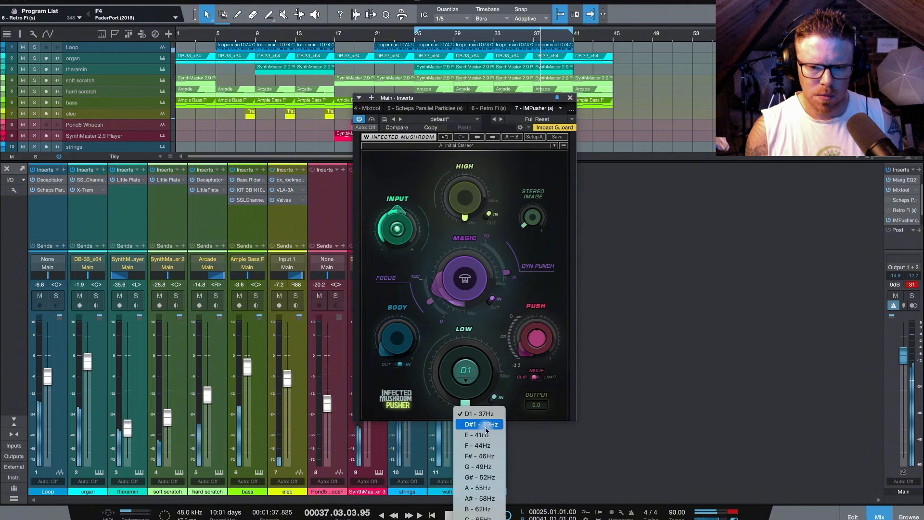
pyautogui.click(491, 460)
pyautogui.moveTo(465, 403); pyautogui.dragTo(445, 203)
pyautogui.moveTo(483, 361); pyautogui.dragTo(416, 471)
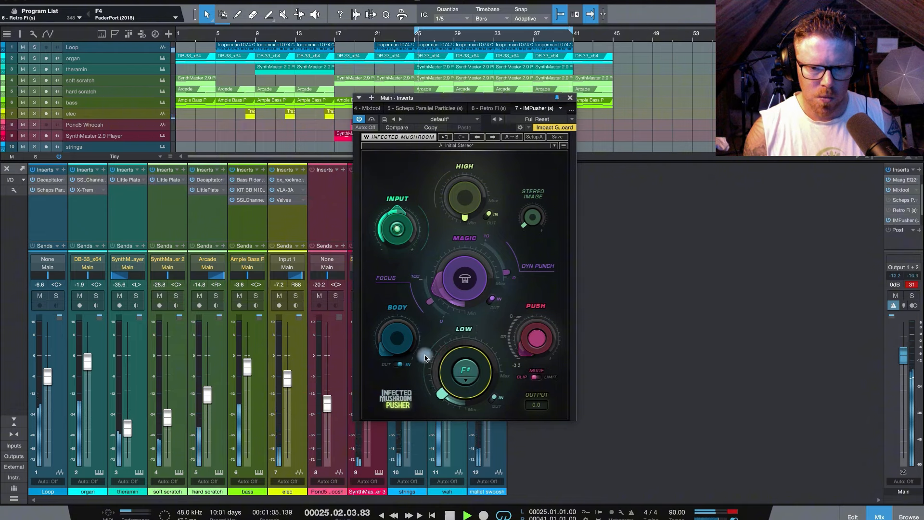
# Raise Pusher's Body and High amounts and widen the Stereo Image to about 8.1
pyautogui.moveTo(387, 358); pyautogui.dragTo(384, 252)
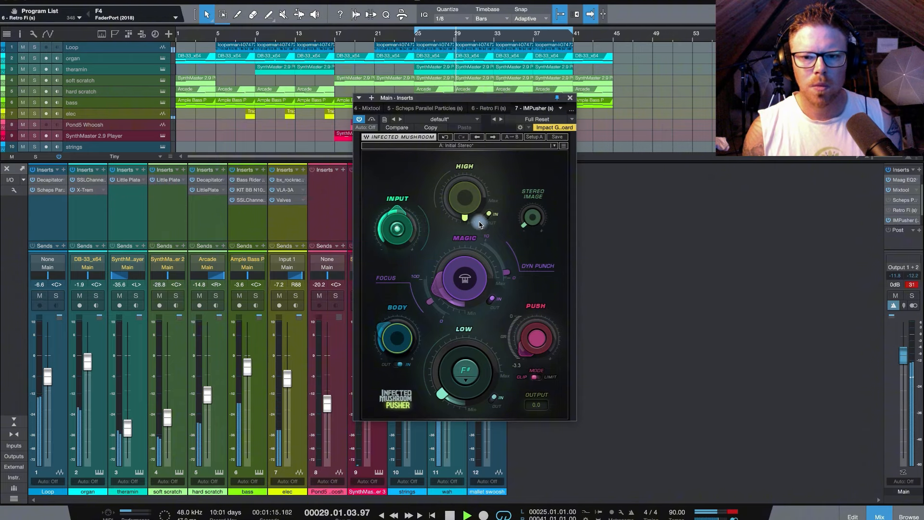
pyautogui.moveTo(524, 222); pyautogui.dragTo(470, 219)
pyautogui.moveTo(533, 216); pyautogui.dragTo(528, 243)
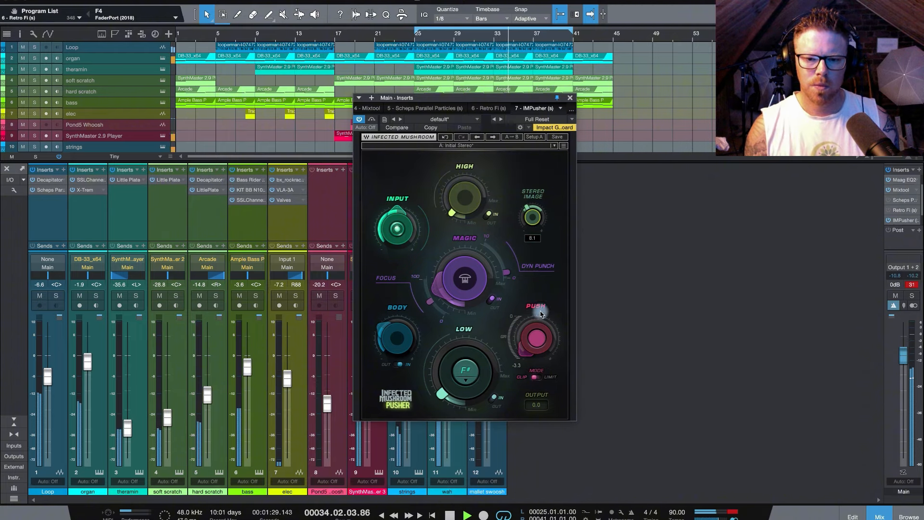
# Compare the mix with Pusher bypassed and active, stop playback, and reposition the plug-in window
pyautogui.click(361, 120)
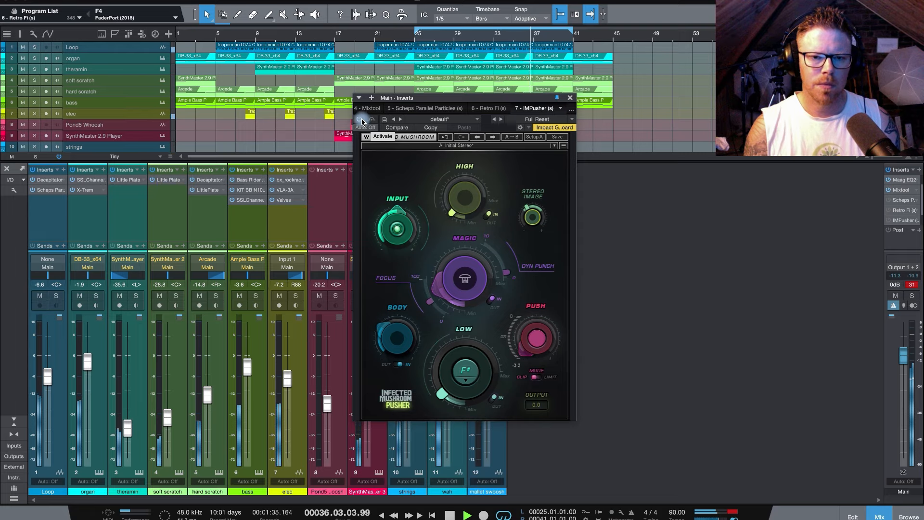
pyautogui.click(359, 119)
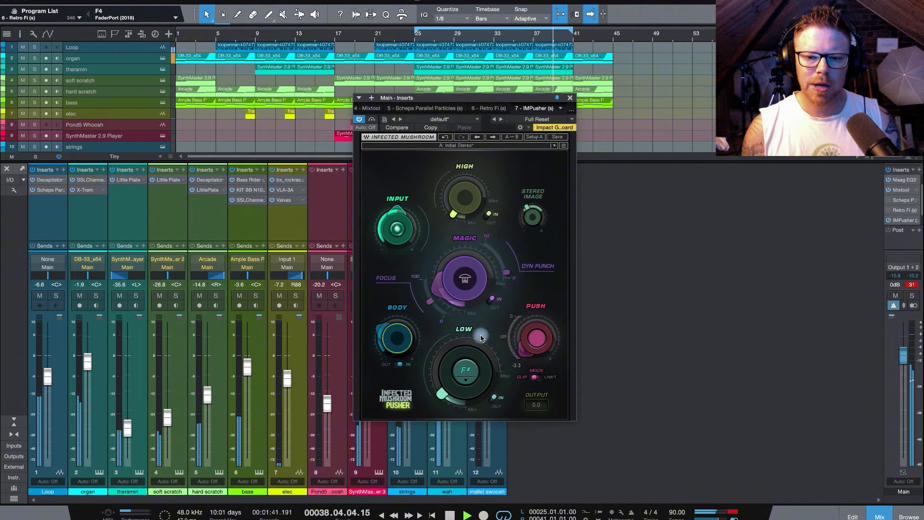
pyautogui.moveTo(522, 98); pyautogui.dragTo(532, 90)
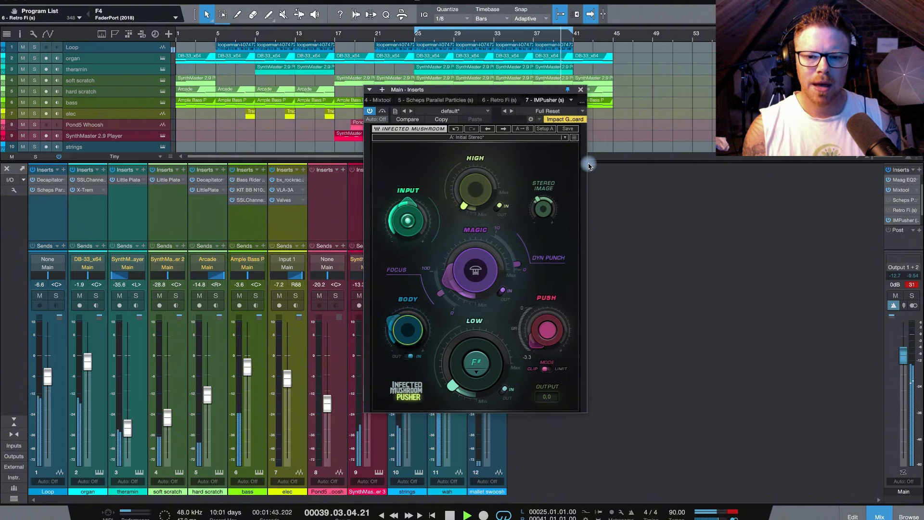
pyautogui.moveTo(558, 211)
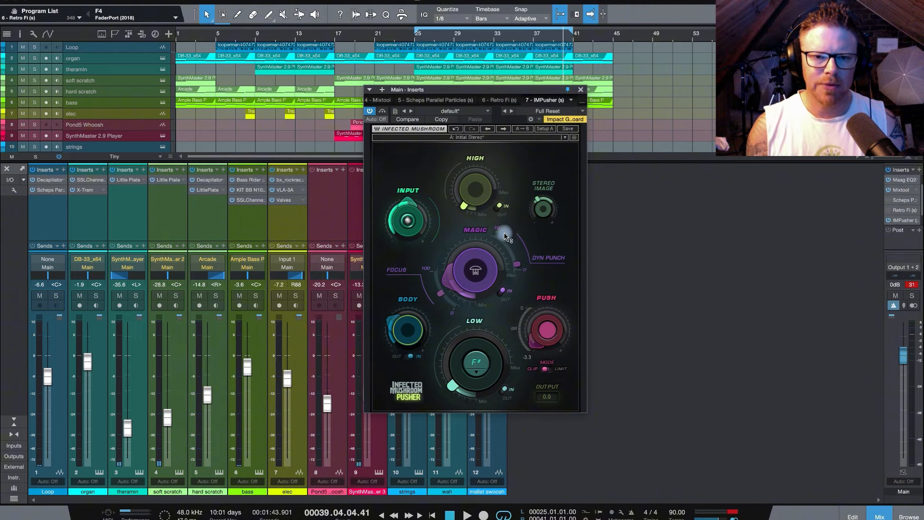
pyautogui.moveTo(485, 91); pyautogui.dragTo(466, 88)
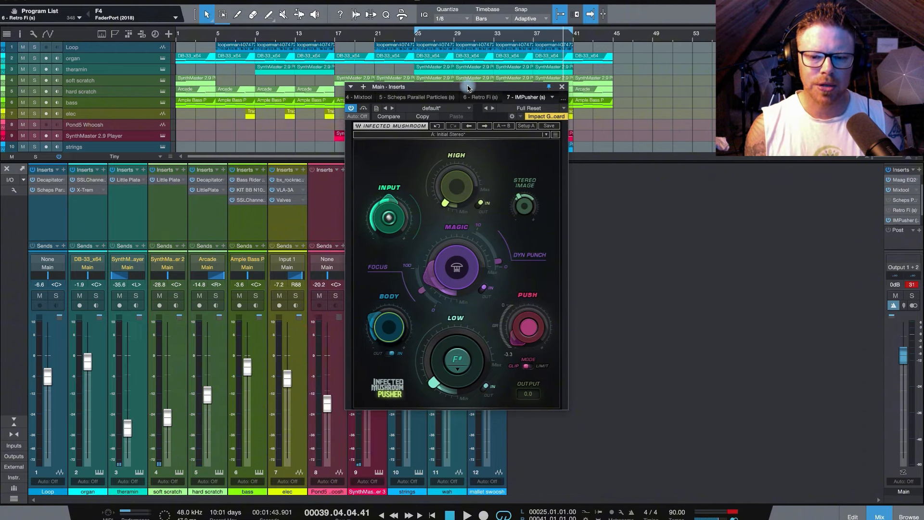